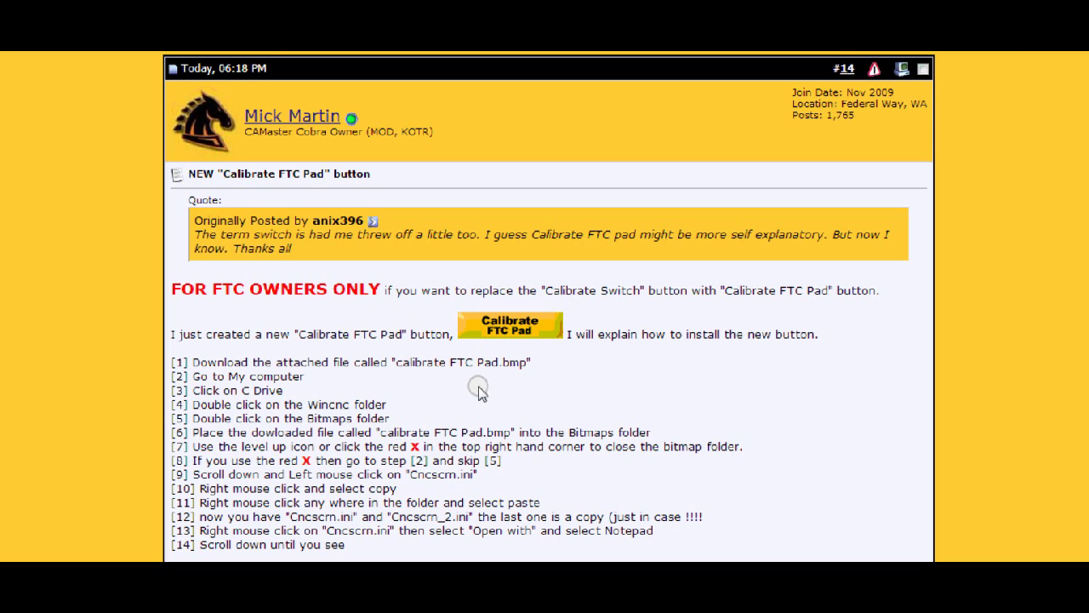
- Download the attached Calibrate FTC Pad.bmp from the forum post and show it in its Downloads folder
scroll(478, 391, down, 4)
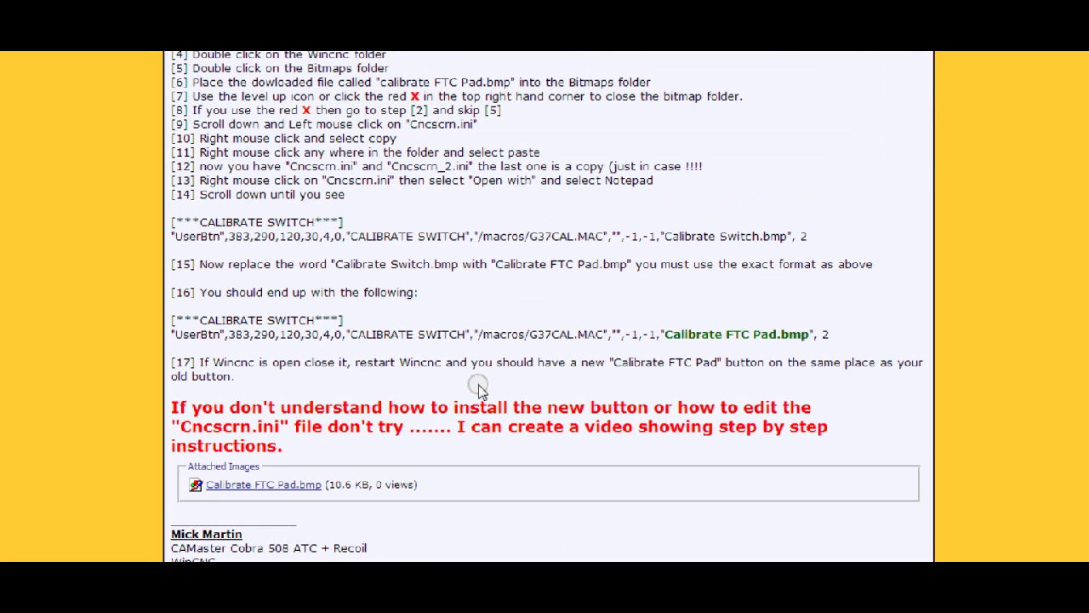
click(281, 487)
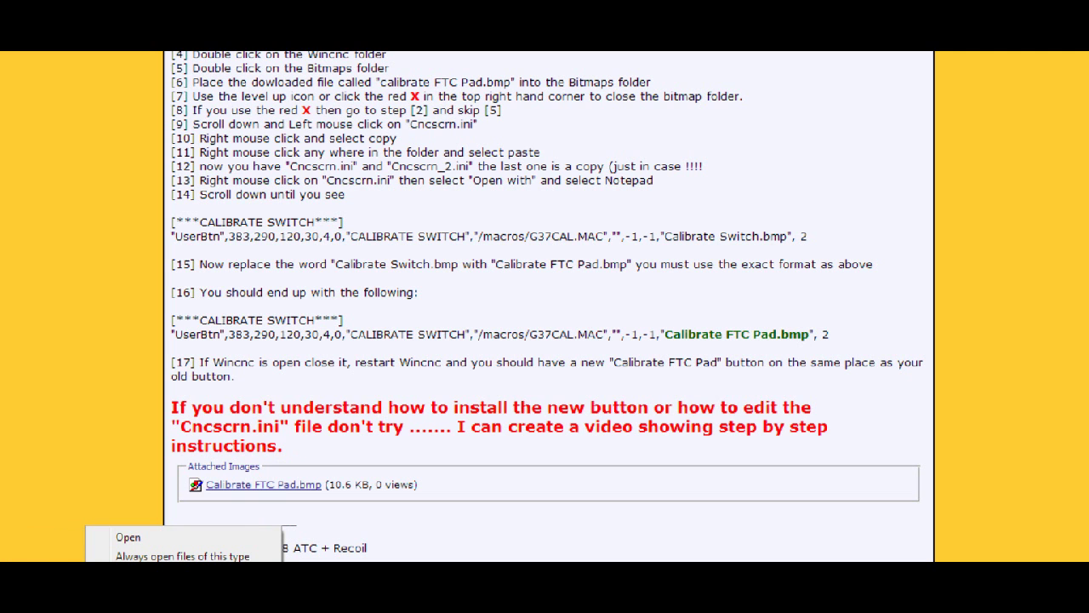
click(144, 574)
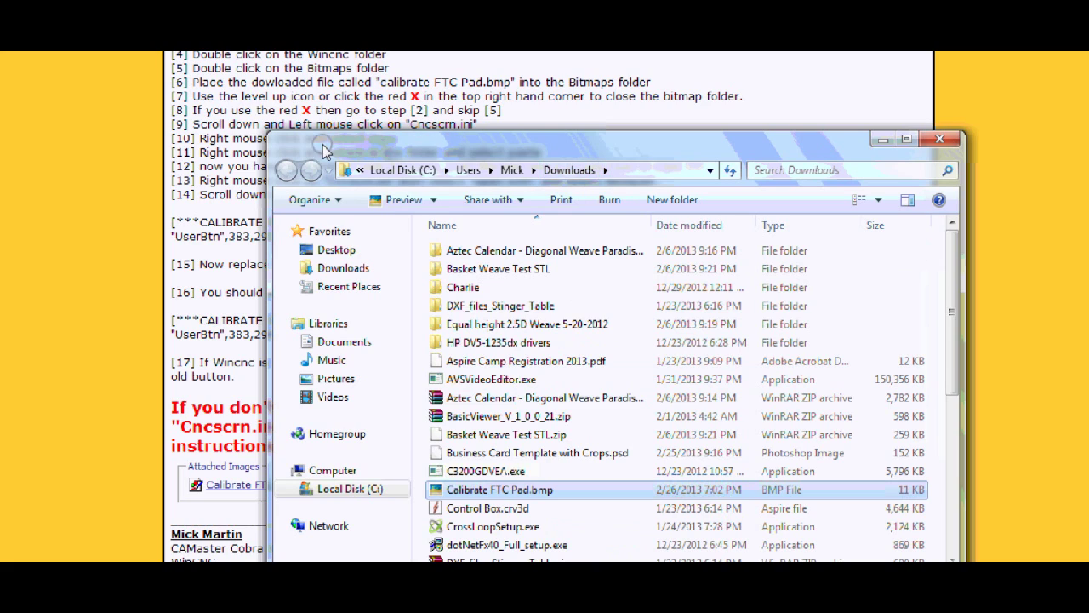
- Move the Downloads window to the right edge and open Local Disk (C:) in the Computer window
drag(306, 149, 992, 133)
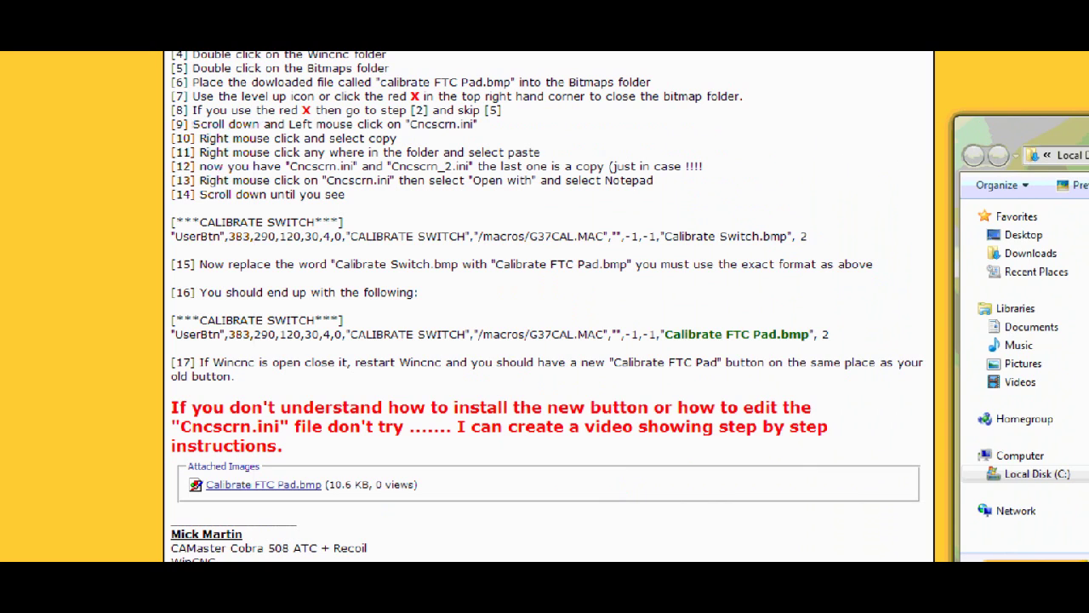
mouse_move(204, 563)
click(108, 531)
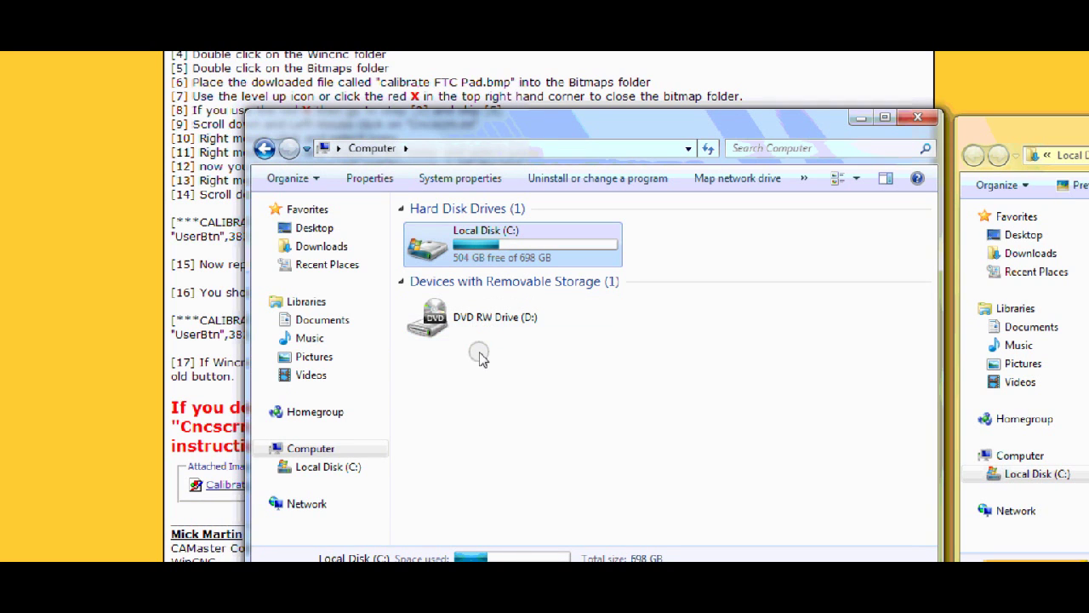
double_click(484, 246)
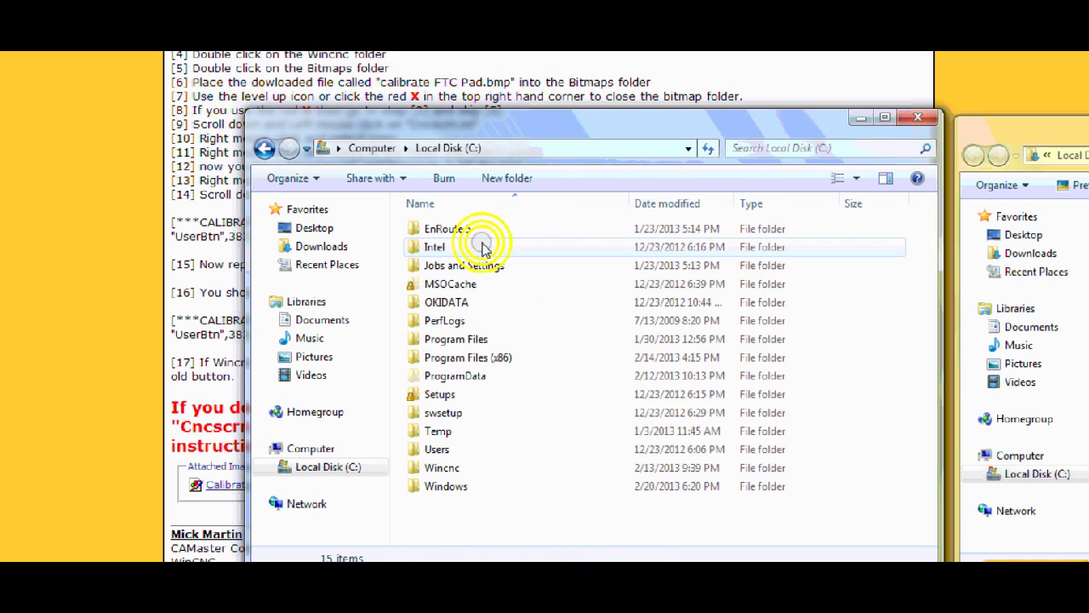
- Go into Wincnc\Stinger_wincnc and open its Bitmaps folder of button images
click(449, 473)
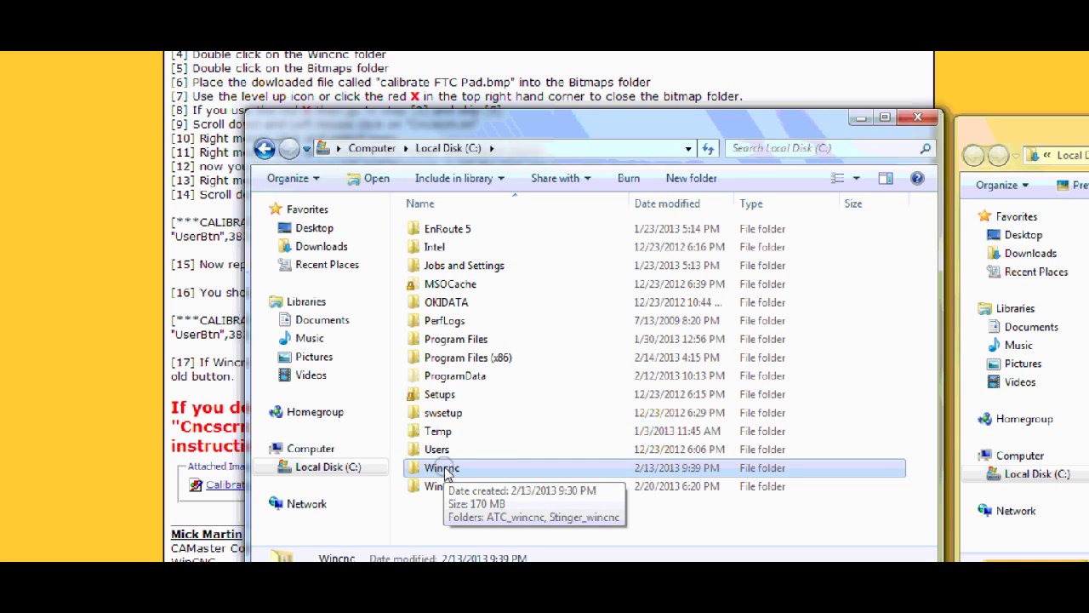
double_click(444, 470)
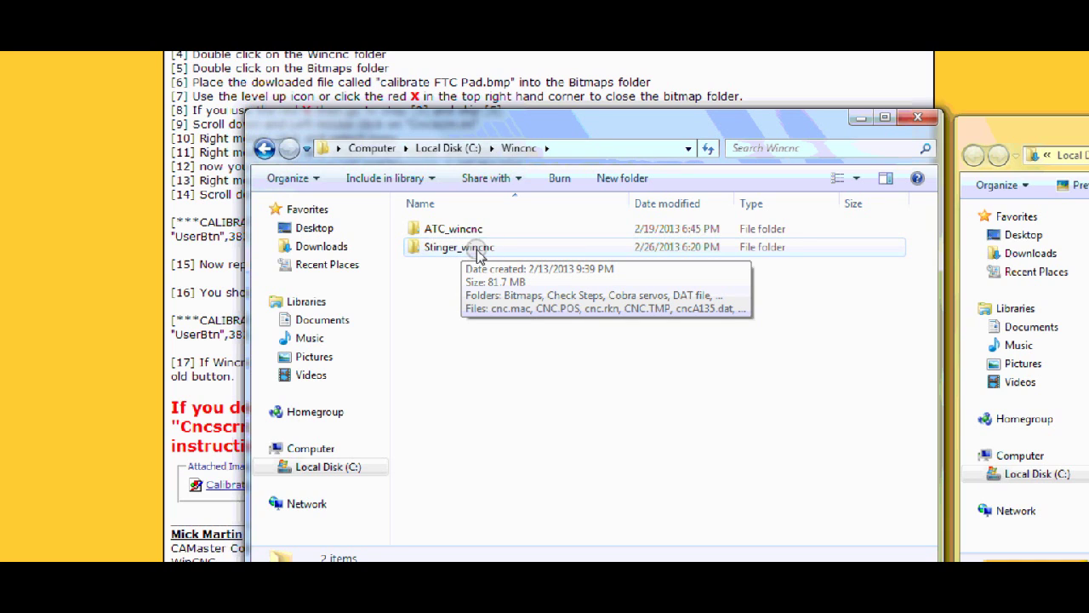
double_click(478, 247)
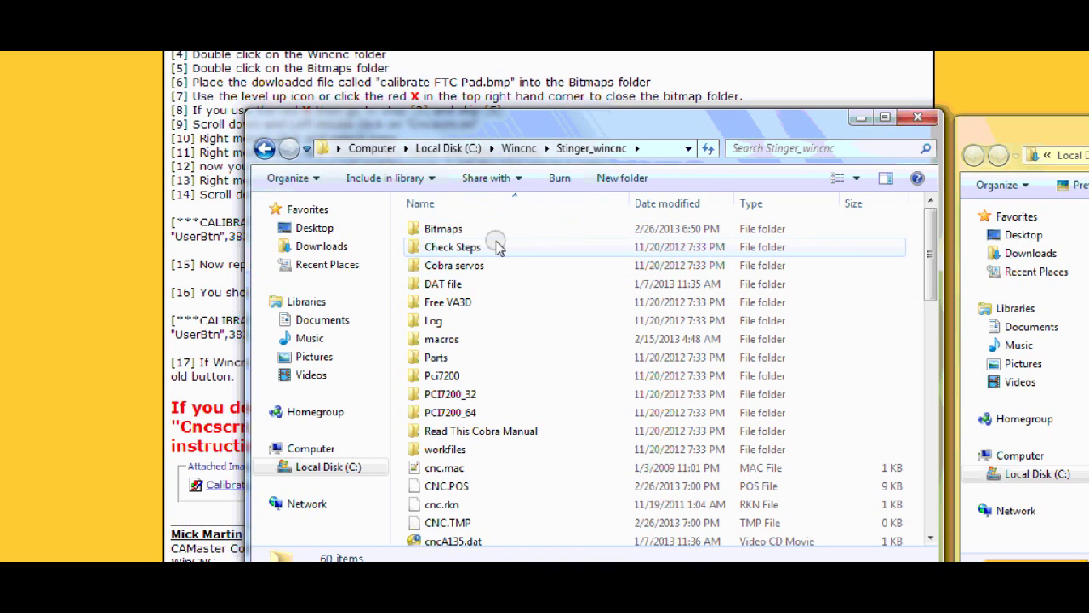
scroll(498, 361, down, 2)
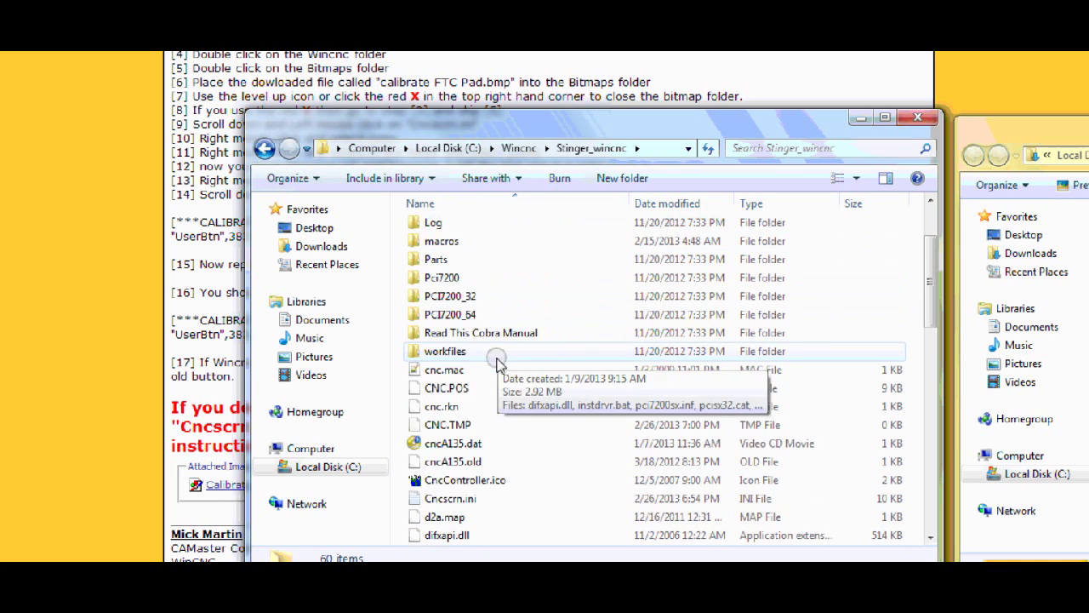
scroll(494, 372, down, 3)
scroll(499, 364, up, 5)
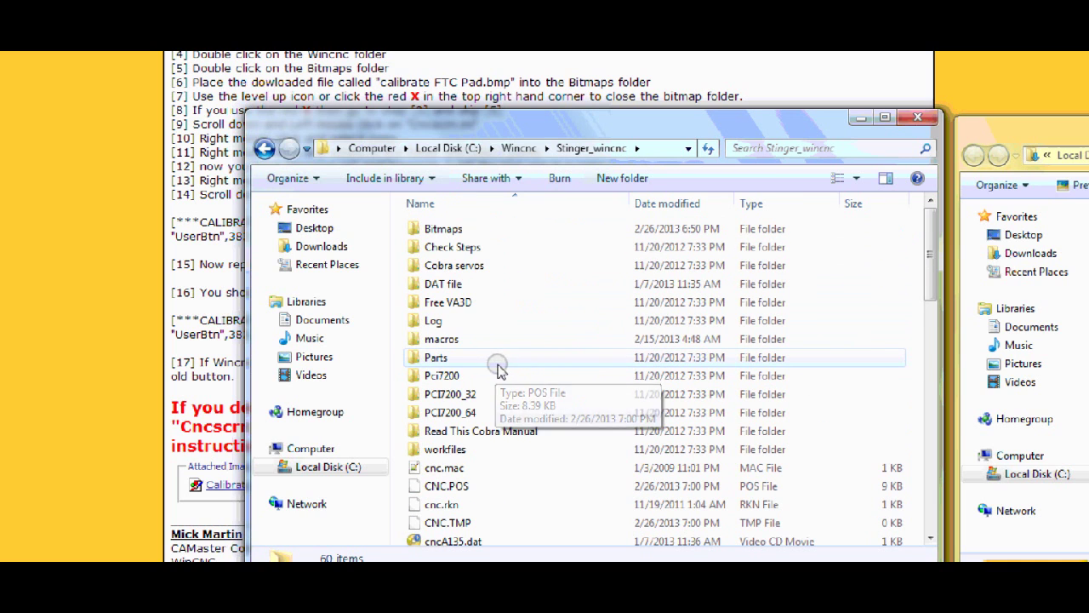
double_click(443, 230)
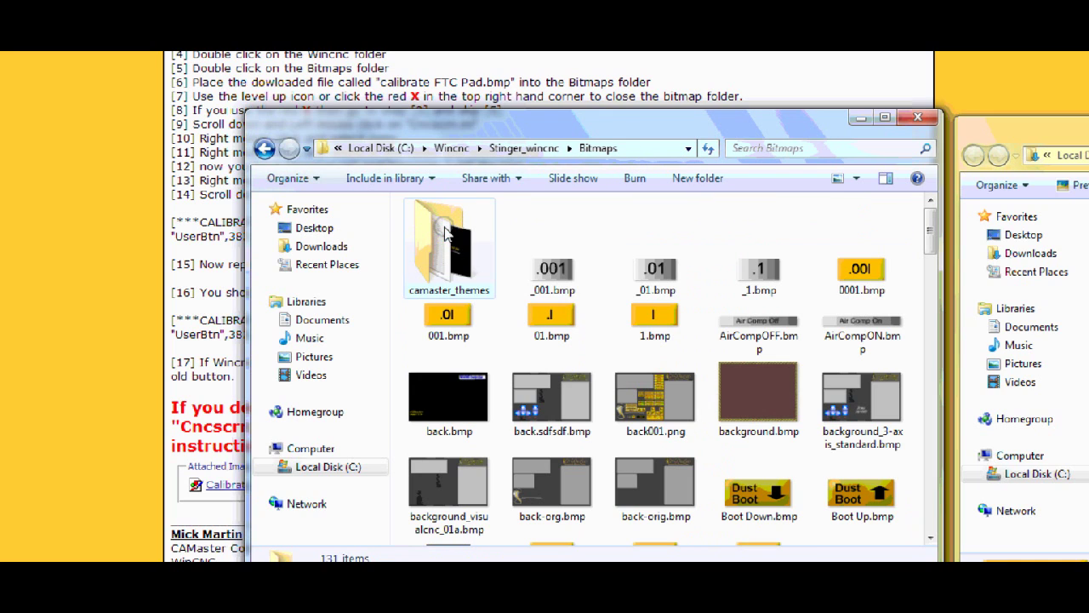
- Arrange the Bitmaps and Downloads windows side by side
drag(557, 135, 385, 115)
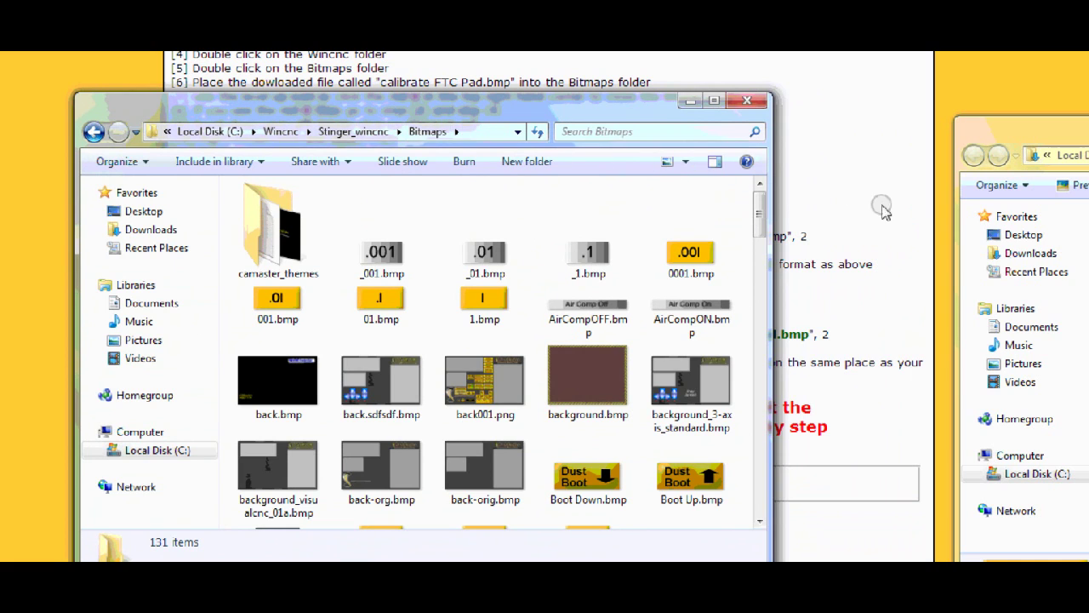
drag(997, 136, 831, 105)
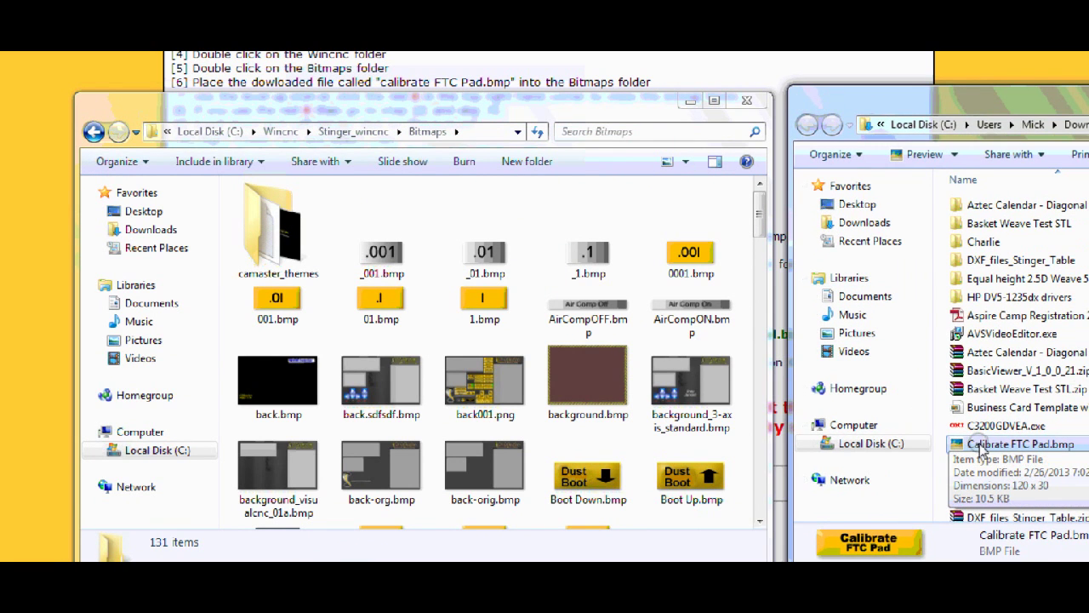
drag(1064, 132, 981, 126)
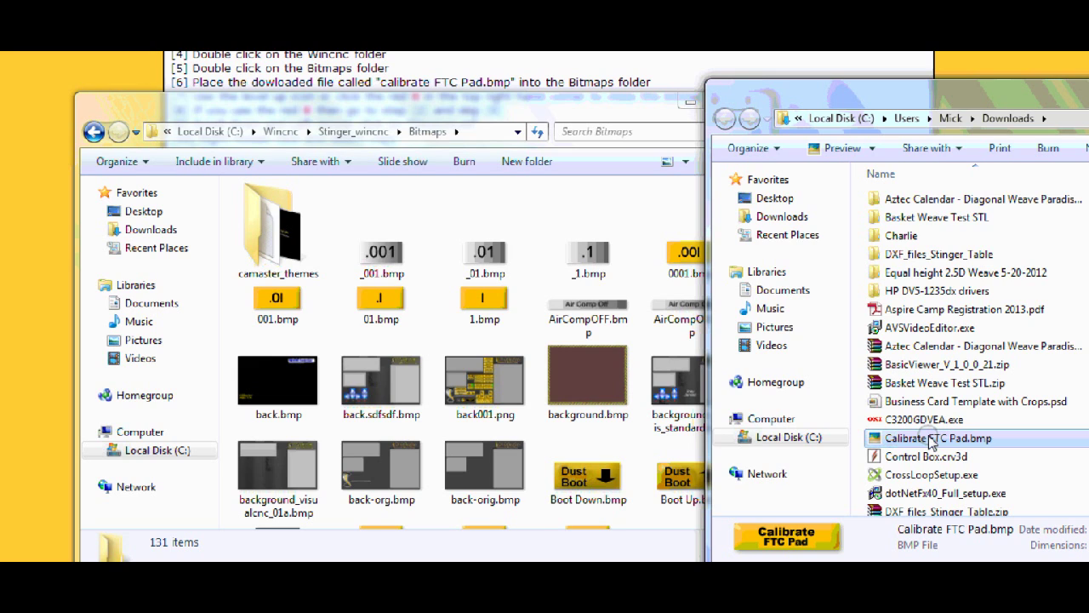
- Right-drag Calibrate FTC Pad.bmp into the Bitmaps folder and copy it with TeraCopy
drag(931, 442, 540, 232)
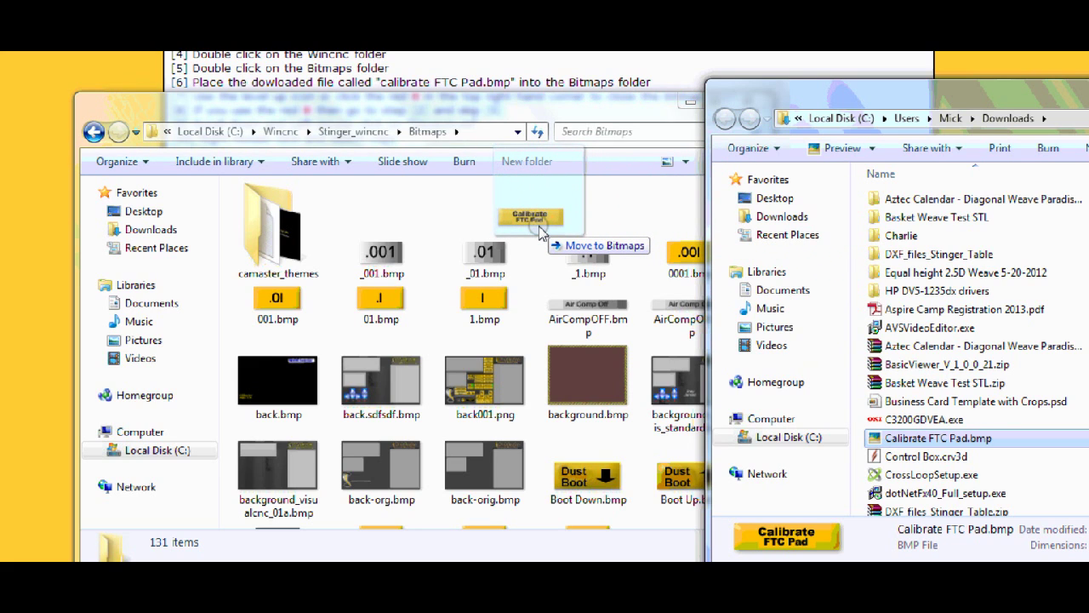
right_drag(539, 232, 540, 232)
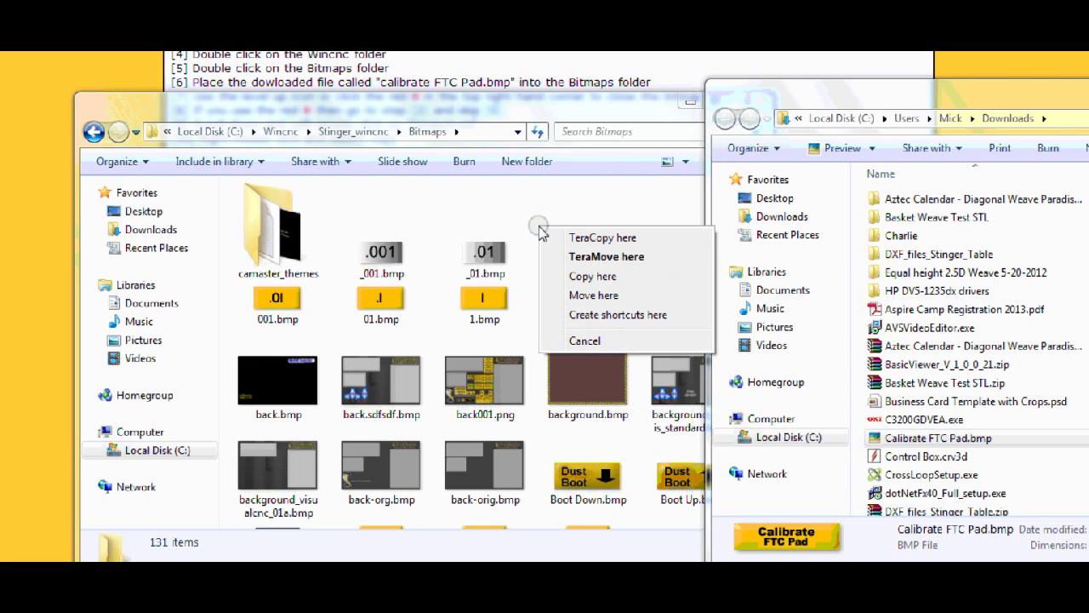
click(583, 239)
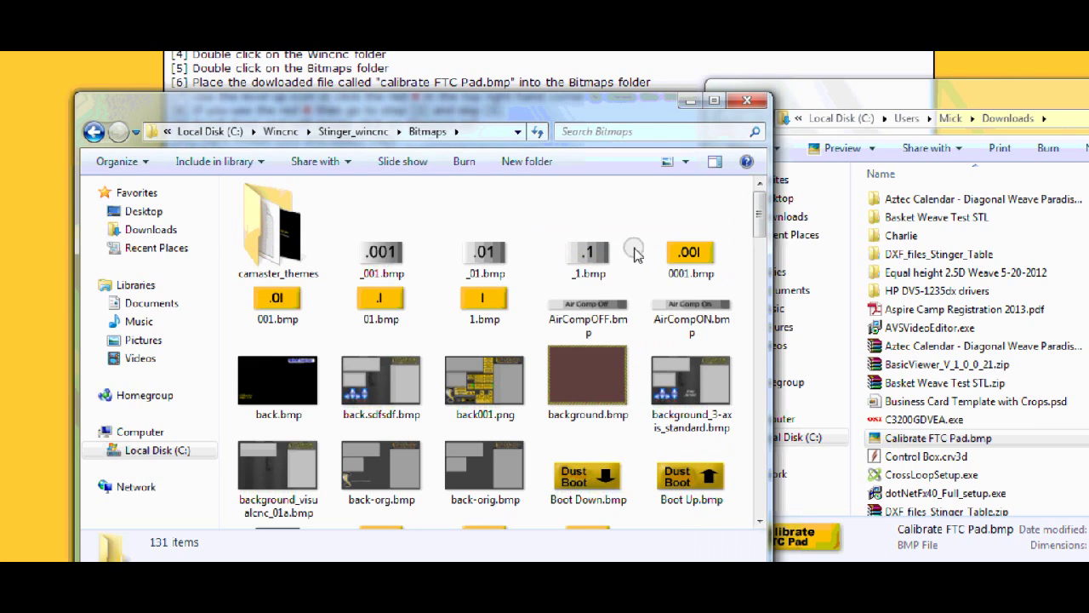
click(559, 213)
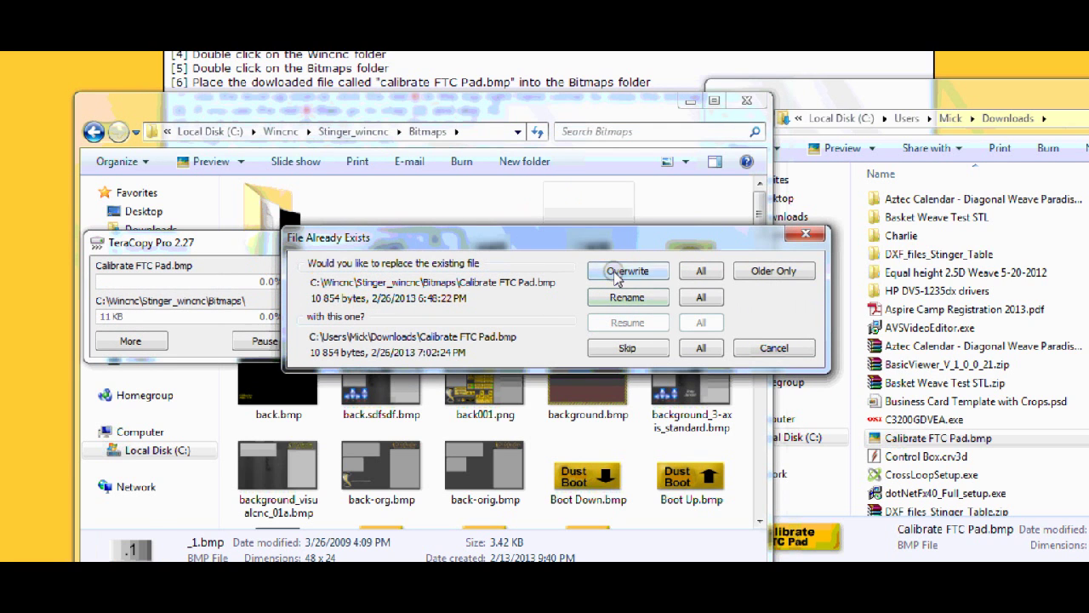
- Overwrite the existing Calibrate FTC Pad.bmp in Bitmaps and scroll to find it
click(616, 273)
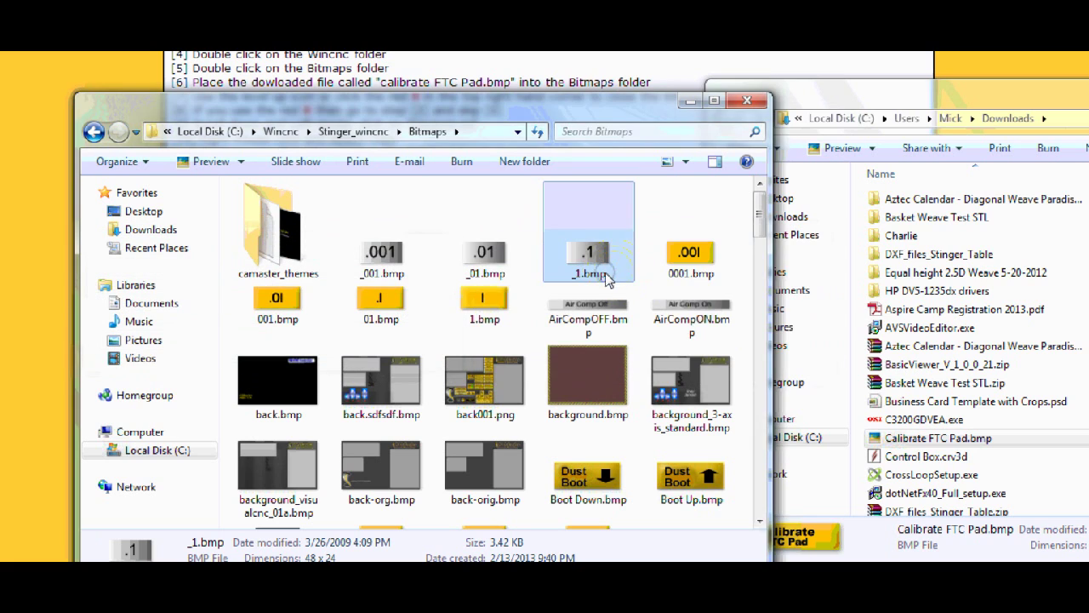
scroll(441, 332, down, 3)
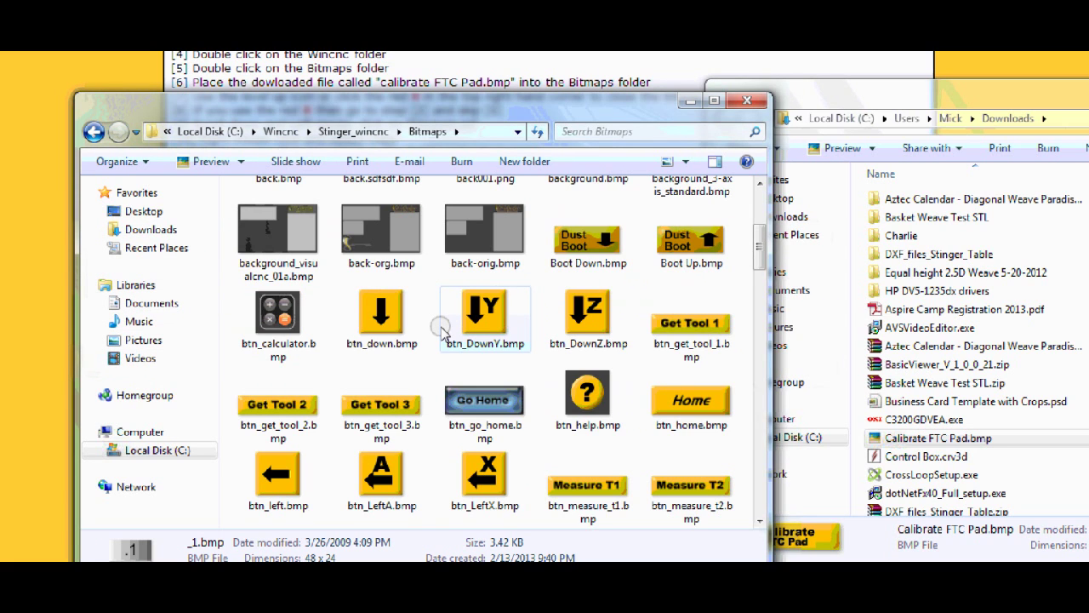
scroll(442, 332, down, 3)
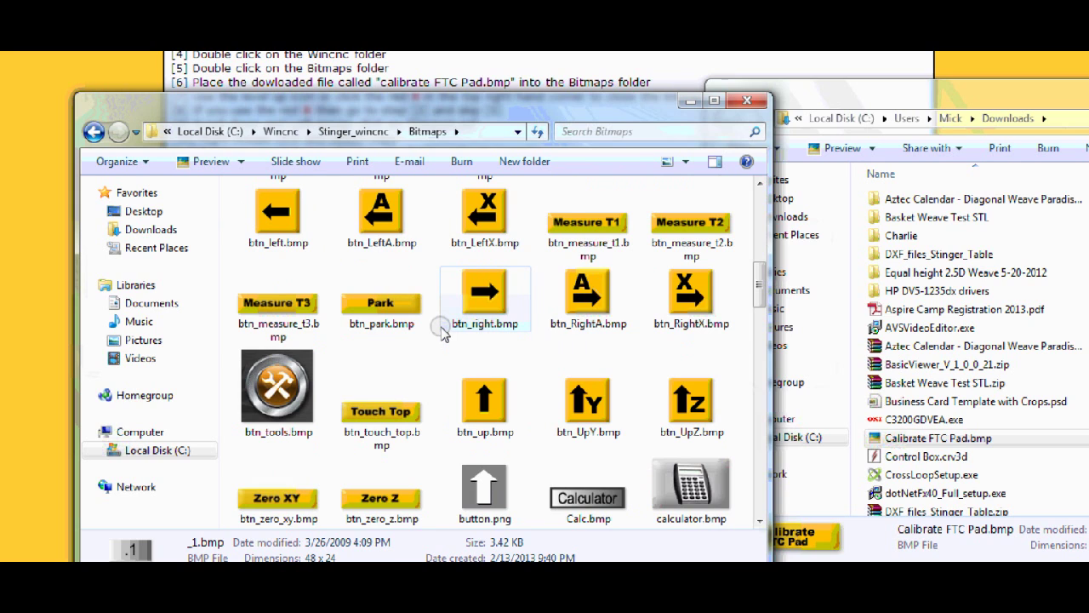
scroll(441, 332, down, 3)
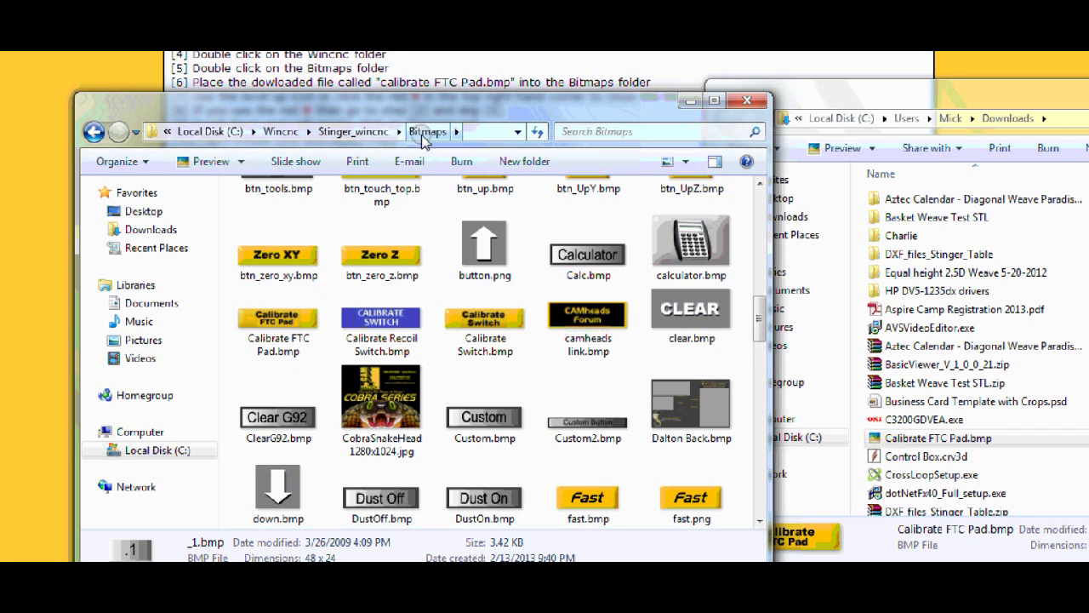
- Close the Downloads window and shift the Bitmaps window to the right
drag(427, 115, 459, 128)
click(824, 100)
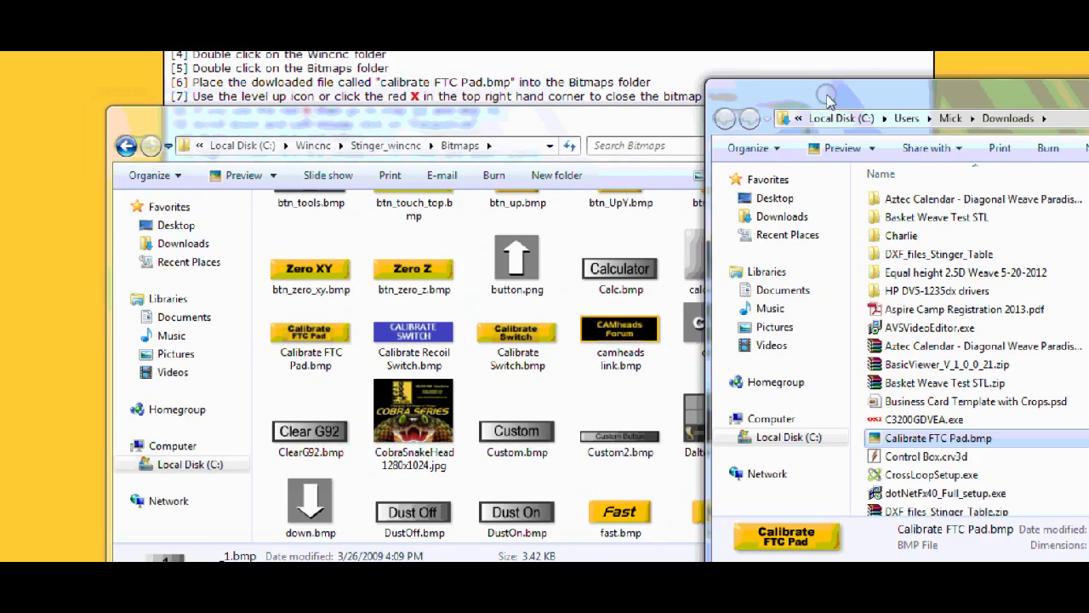
drag(819, 104, 792, 120)
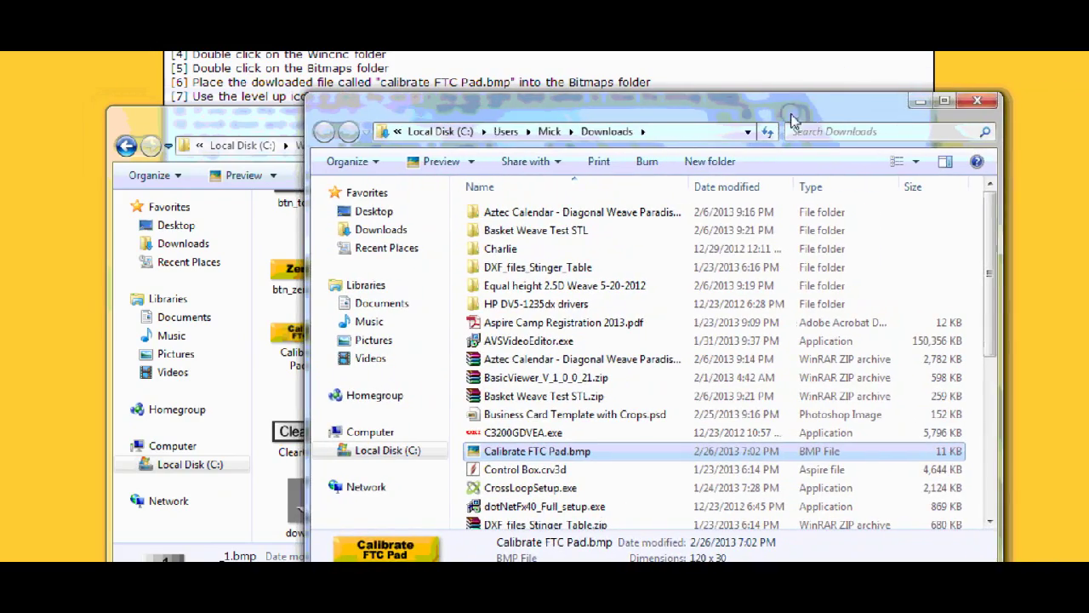
click(976, 100)
drag(519, 117, 674, 110)
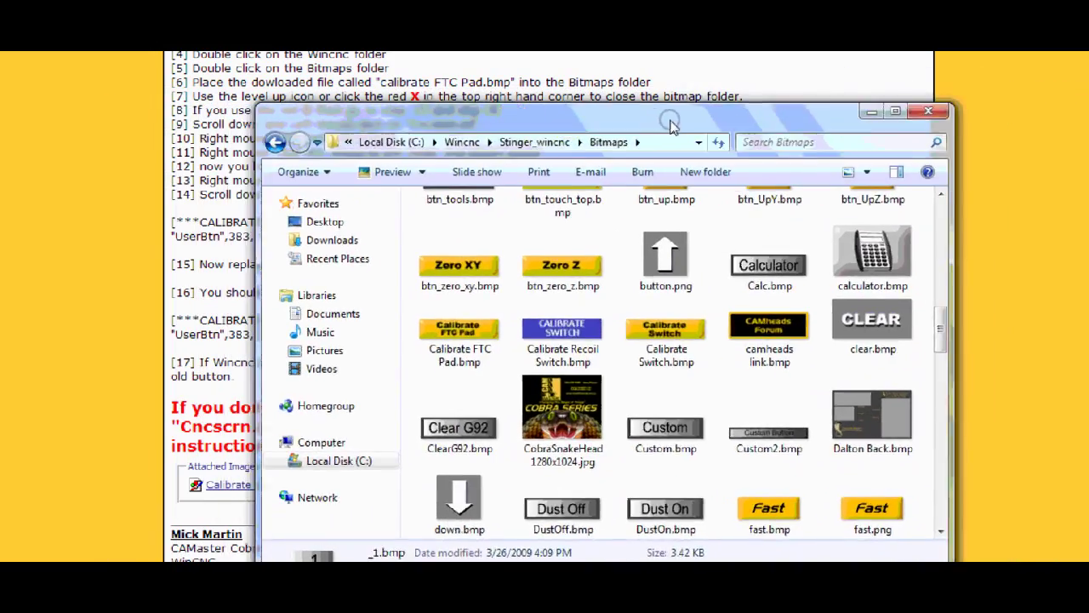
- Return via Computer and Local Disk (C:) to Wincnc\Stinger_wincnc and scroll to Cncscrn.ini
click(532, 139)
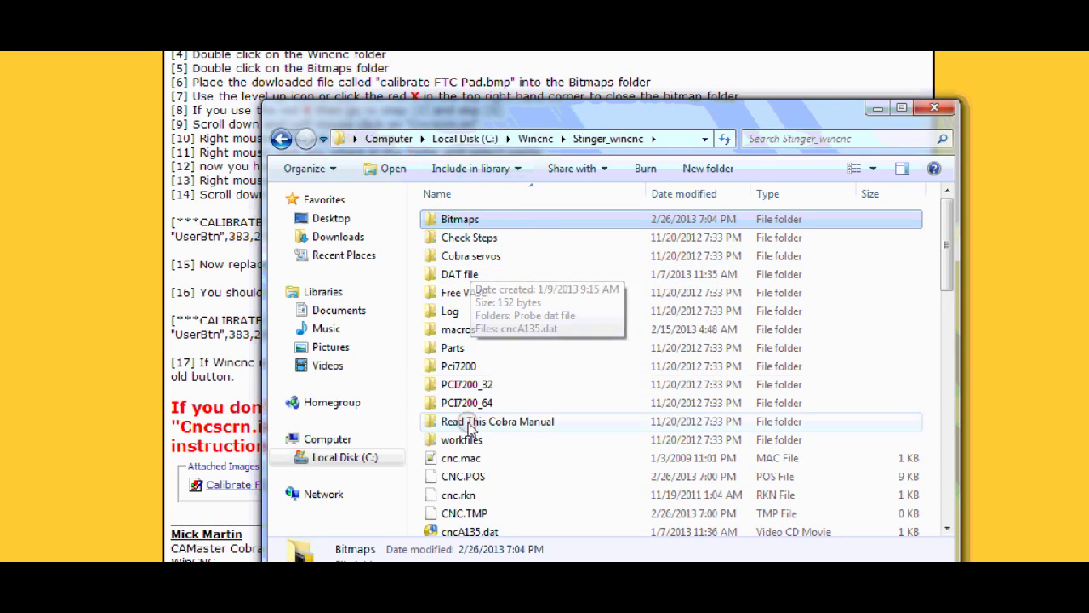
click(392, 139)
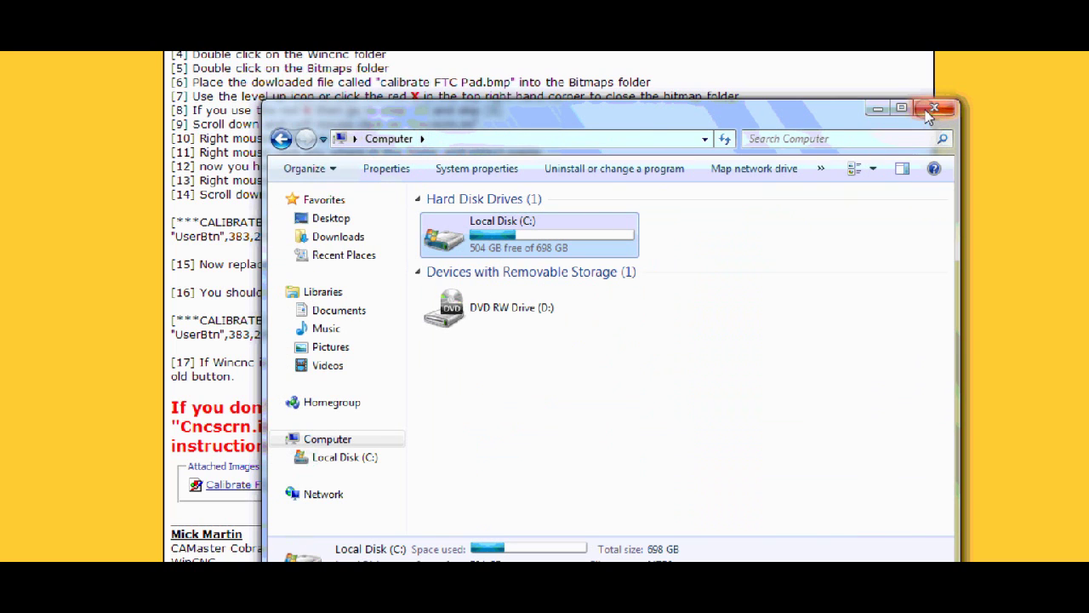
double_click(493, 236)
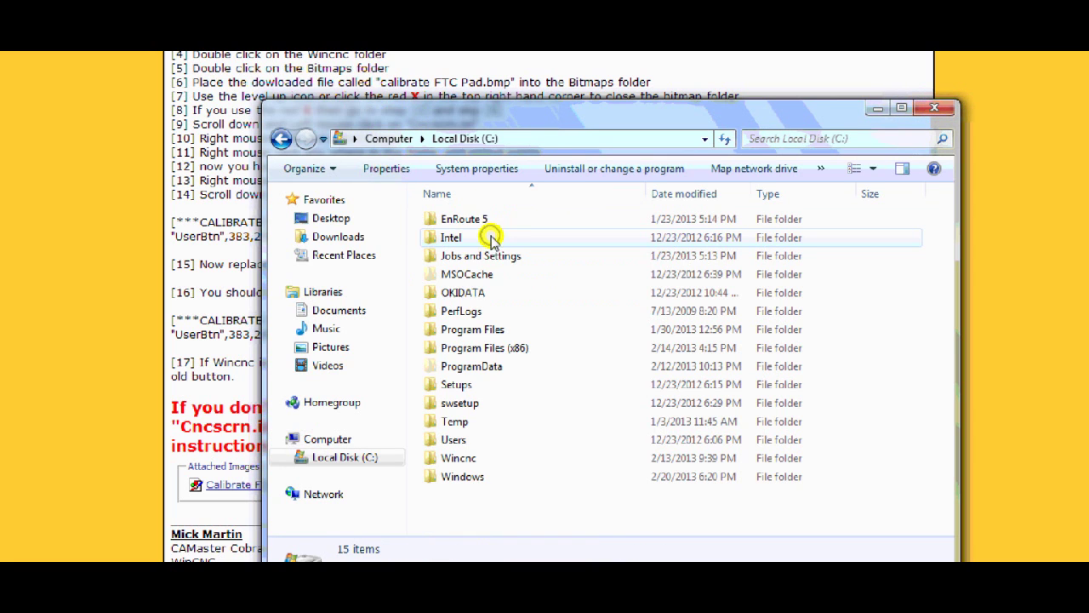
click(459, 459)
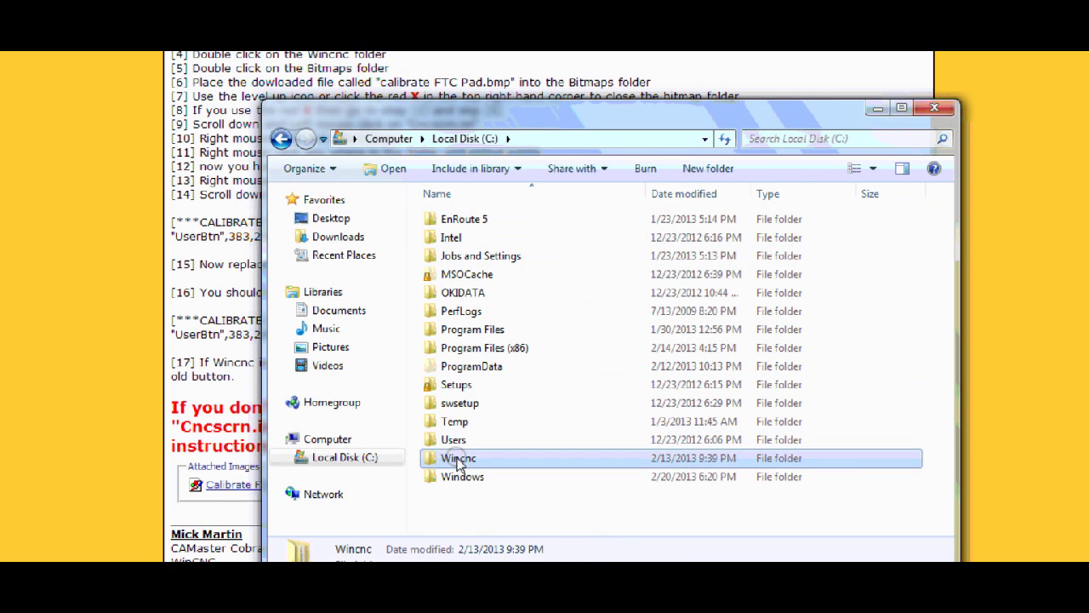
double_click(459, 458)
double_click(482, 239)
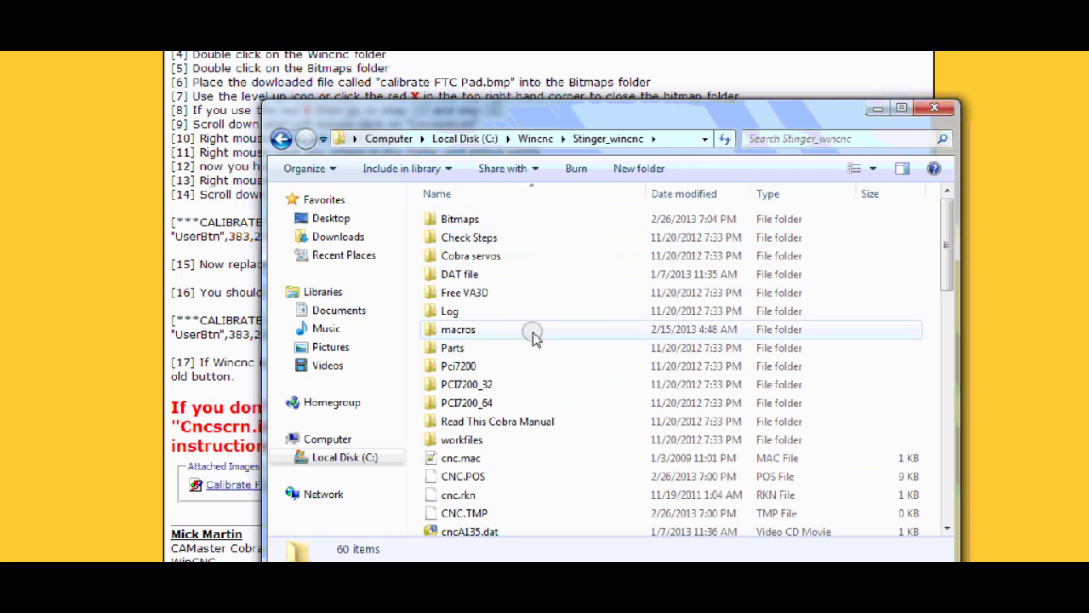
scroll(541, 295, down, 2)
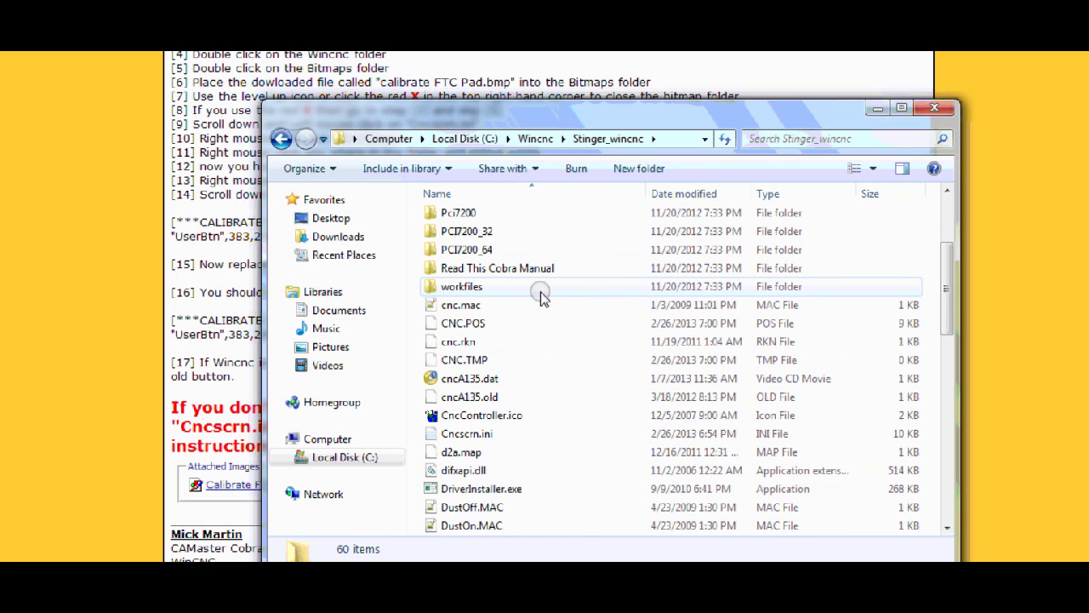
scroll(540, 295, down, 1)
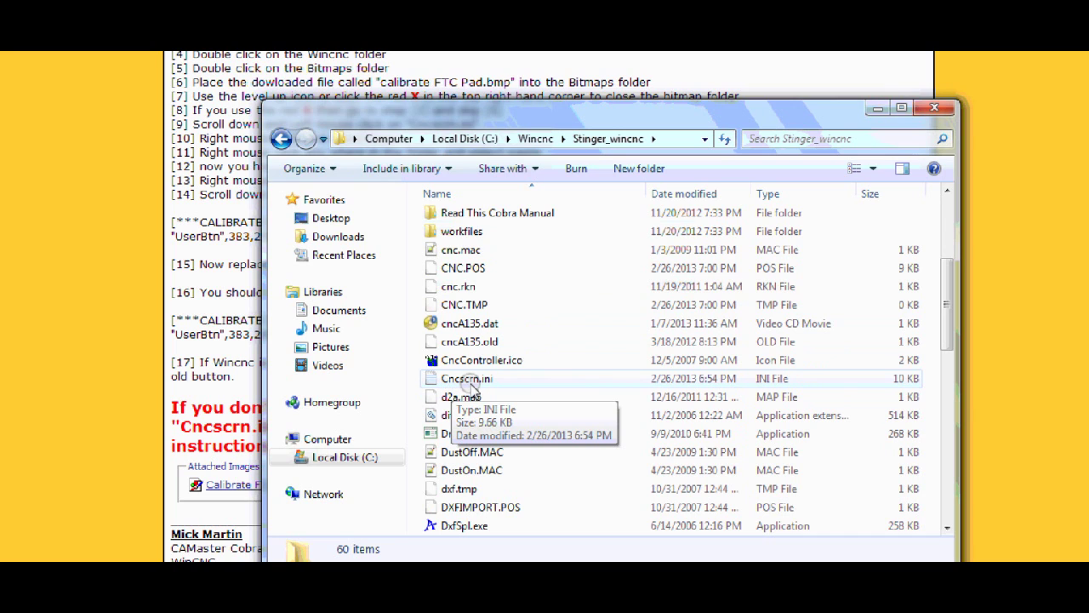
- Open Cncscrn.ini with Notepad
right_click(474, 381)
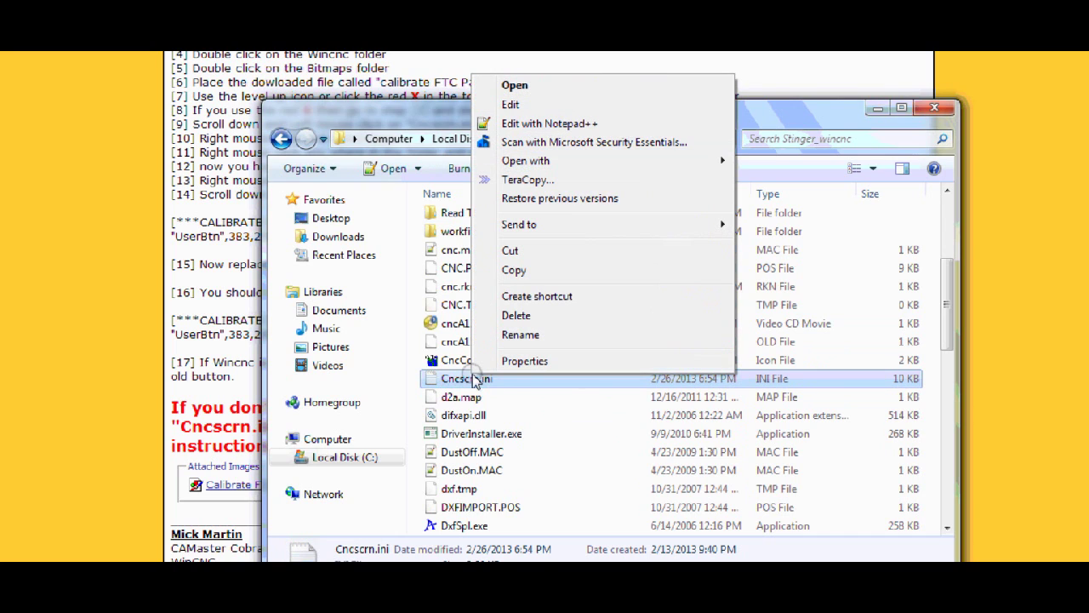
mouse_move(630, 163)
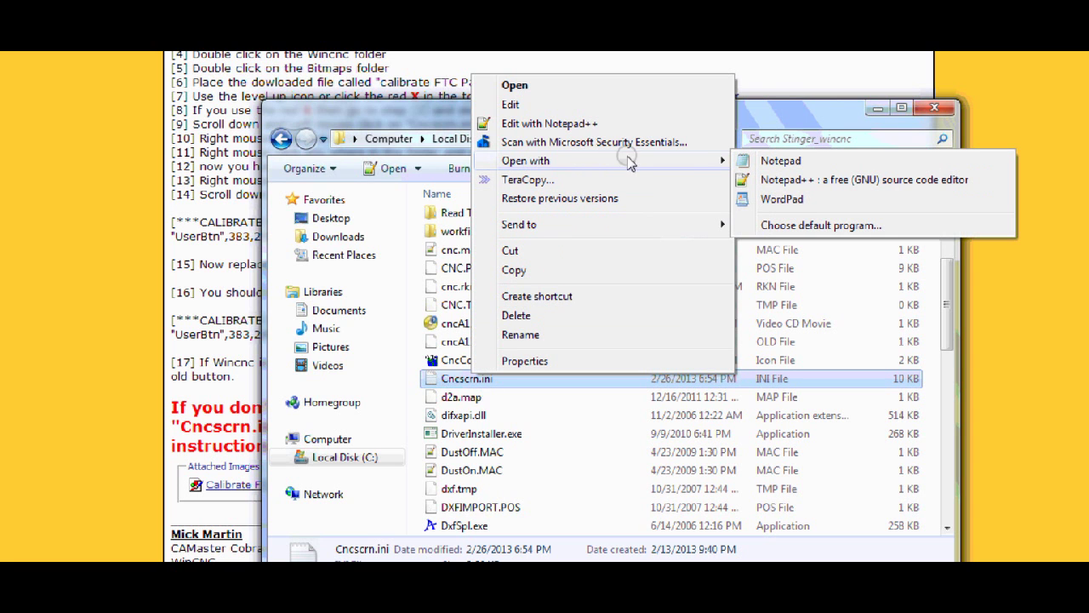
click(779, 161)
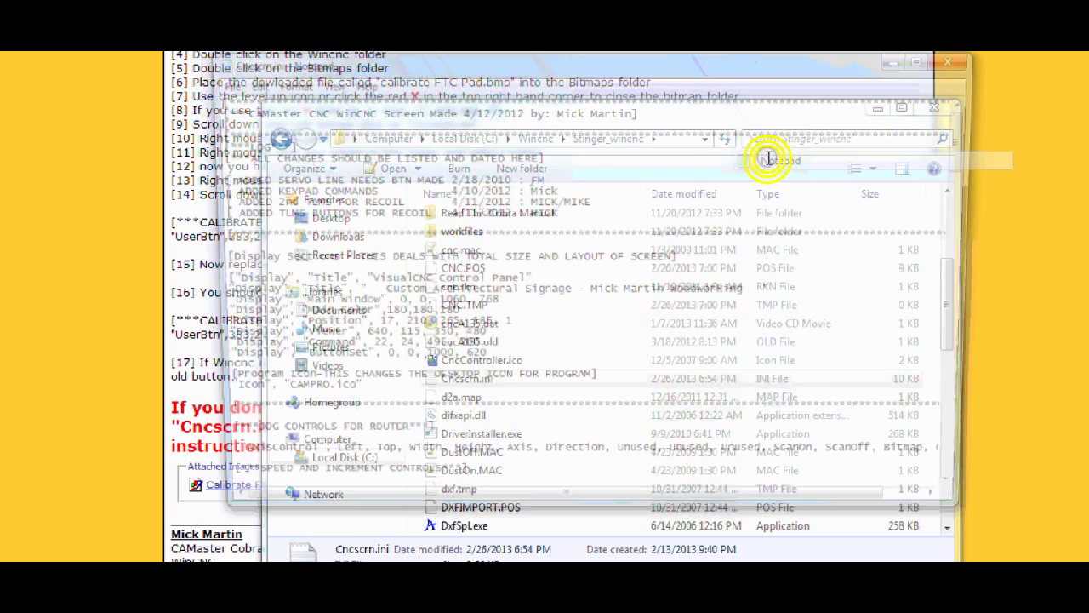
- Scroll to the CALIBRATE SWITCH button entry and select 'Switch' in its bitmap name
scroll(432, 304, down, 1)
scroll(432, 304, down, 11)
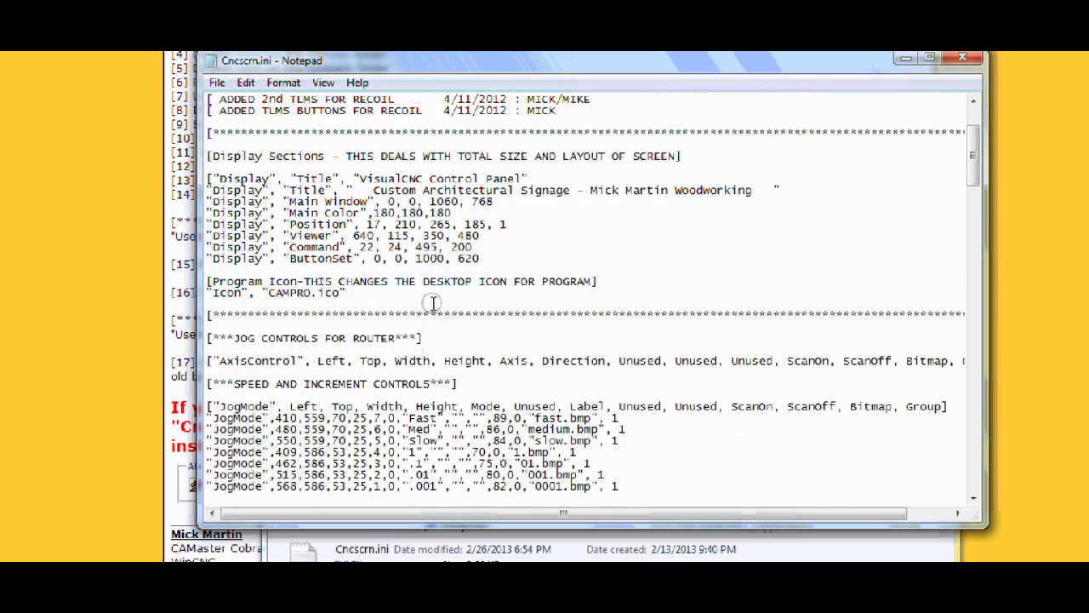
scroll(437, 294, down, 8)
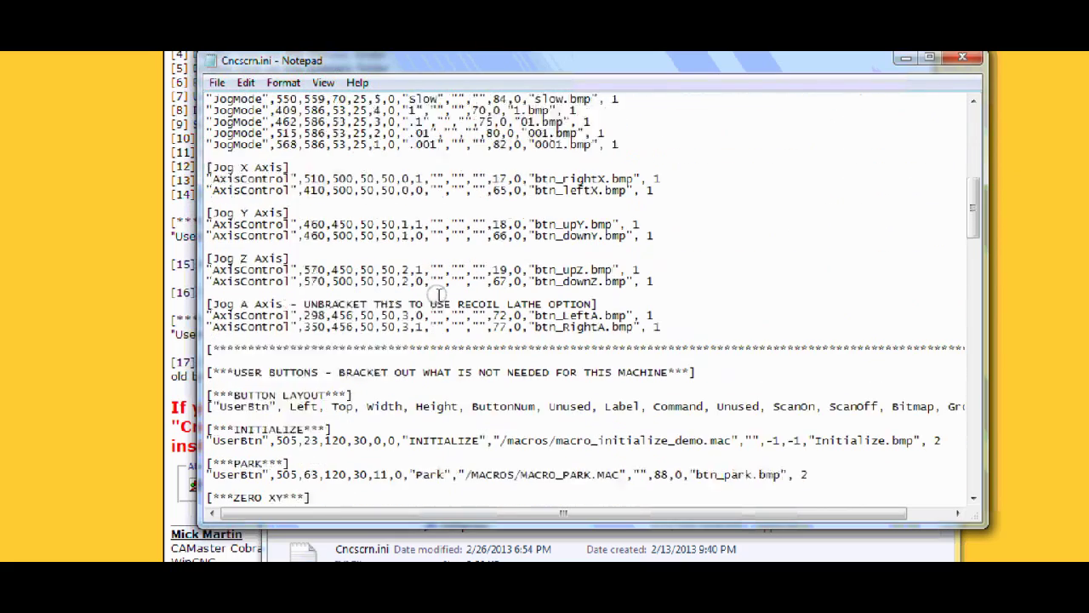
scroll(442, 295, down, 1)
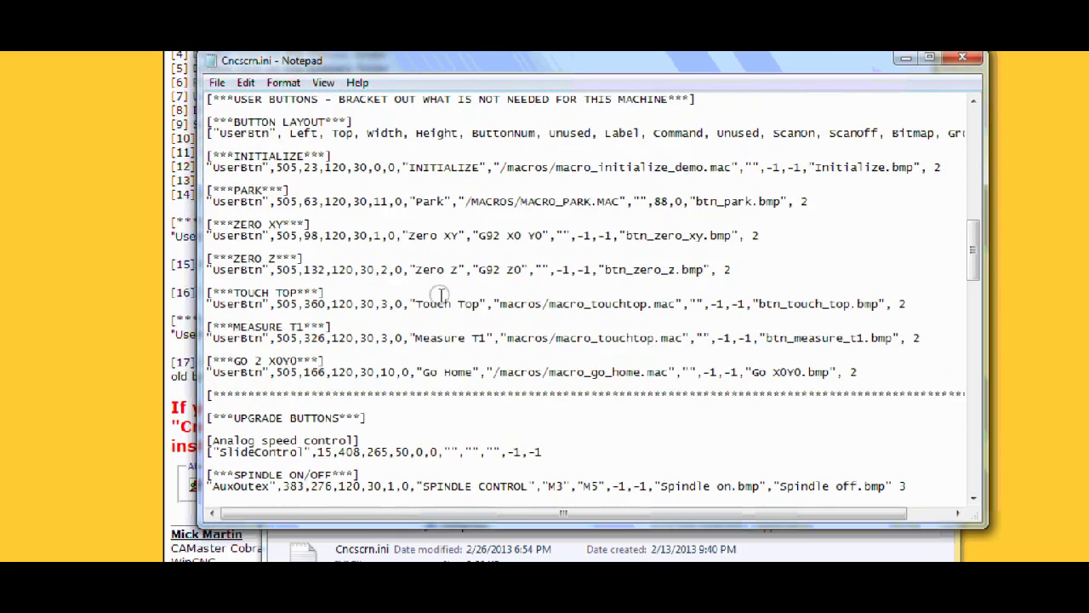
scroll(441, 294, down, 6)
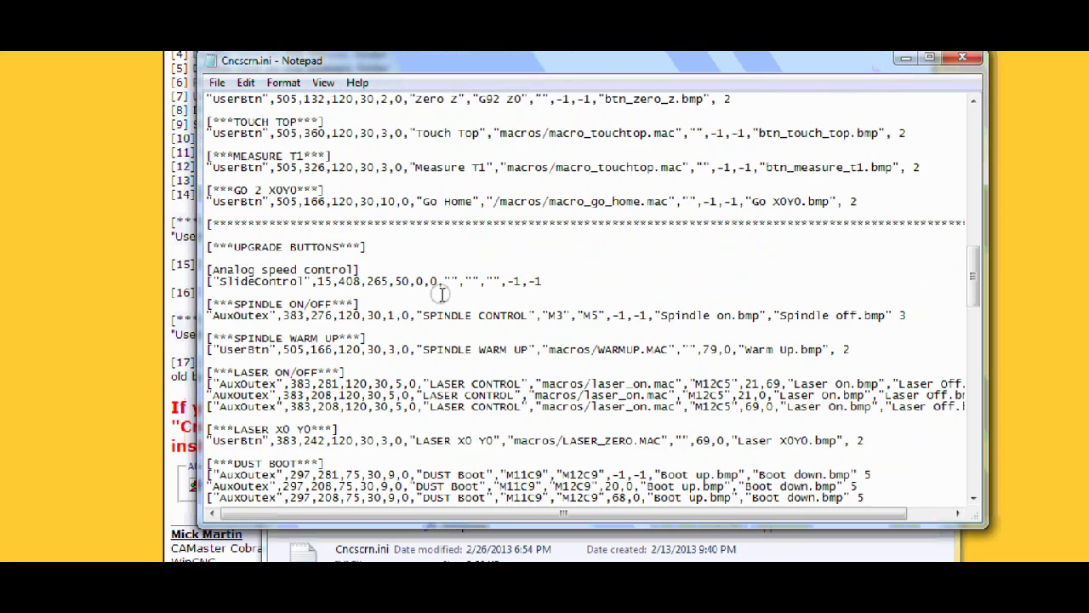
scroll(442, 293, down, 5)
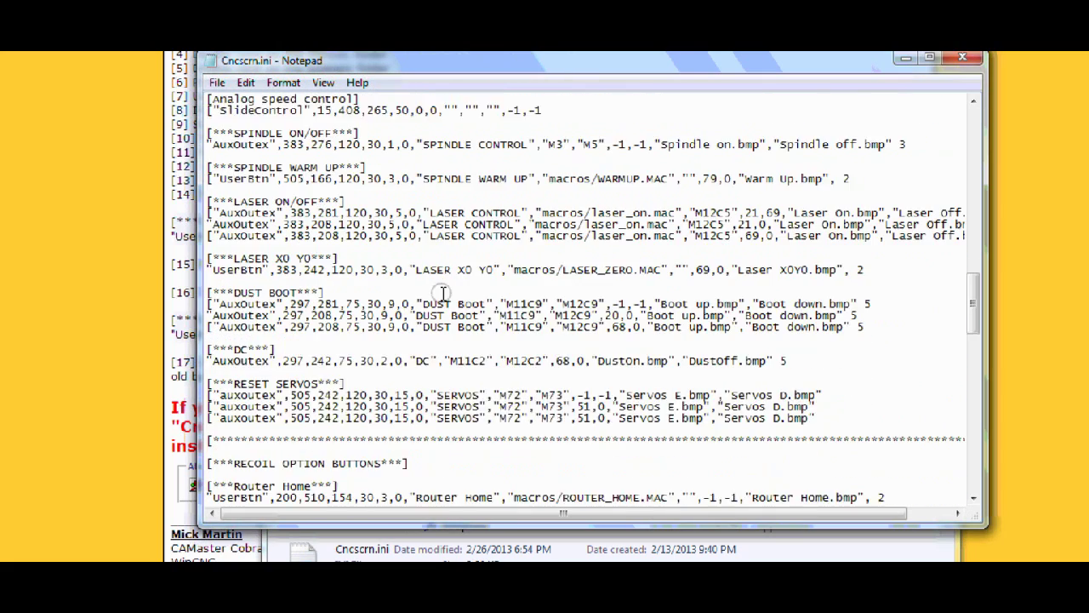
scroll(442, 294, down, 5)
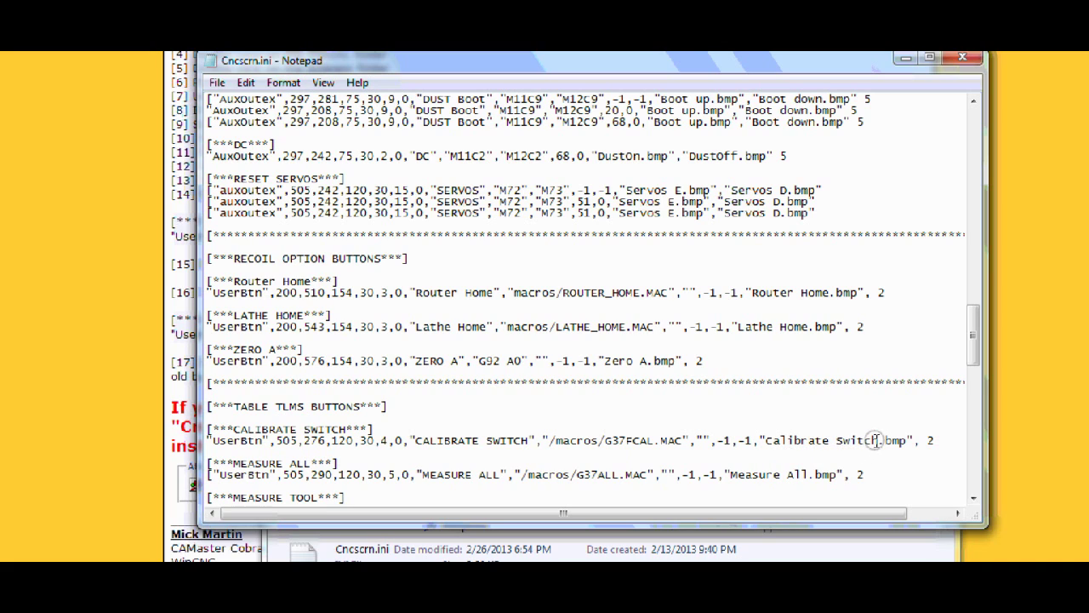
drag(877, 440, 831, 440)
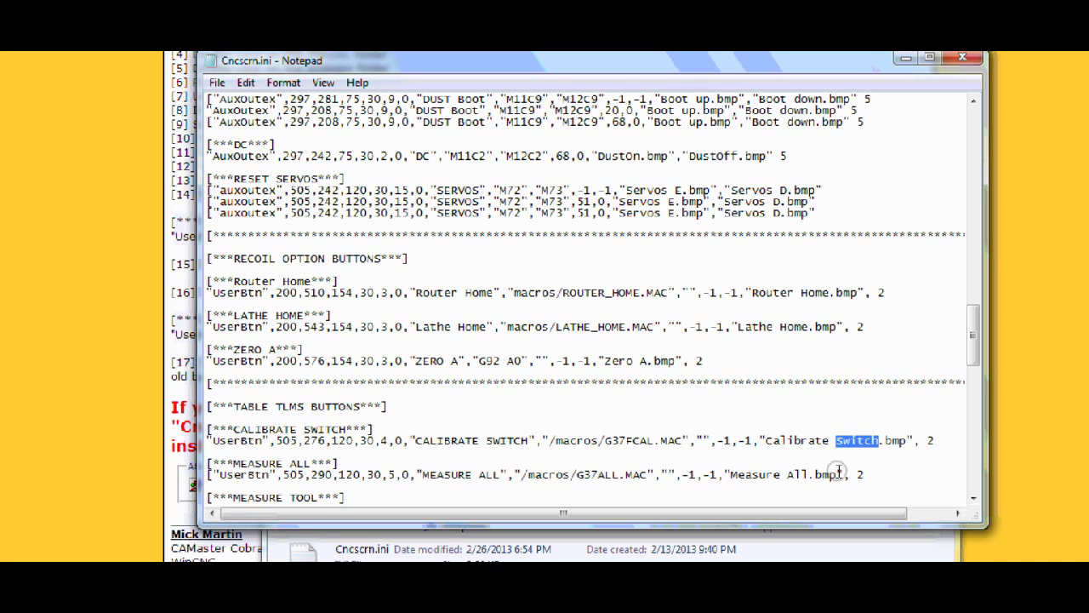
- Replace 'Switch' with 'FTC Pad' so the bitmap name reads Calibrate FTC Pad.bmp
key(BackSpace)
text(FTC)
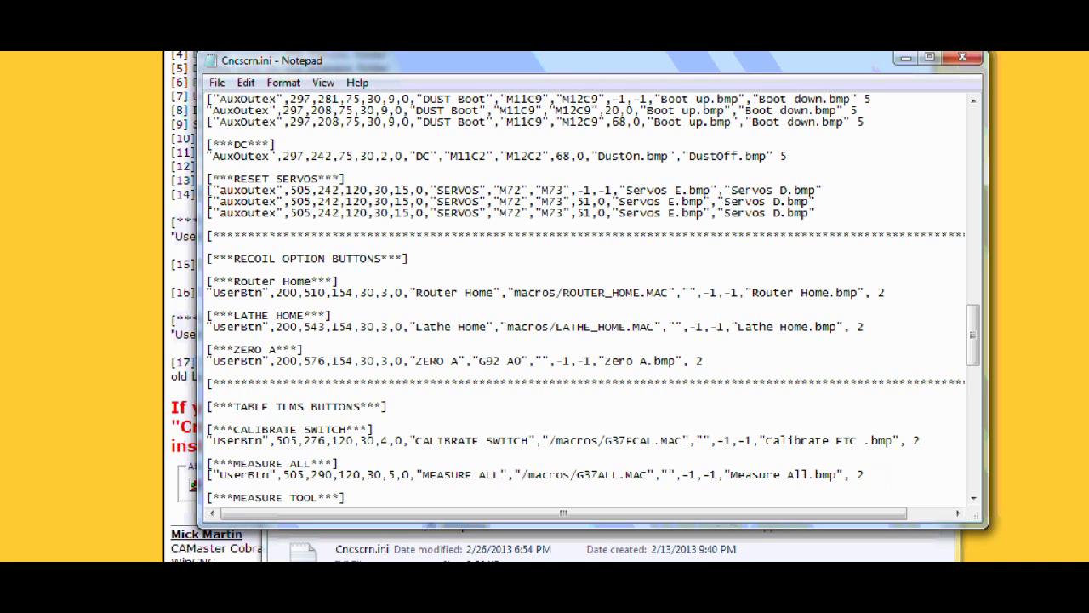
text( Pad)
- Save Cncscrn.ini from the File menu and close Notepad
click(217, 83)
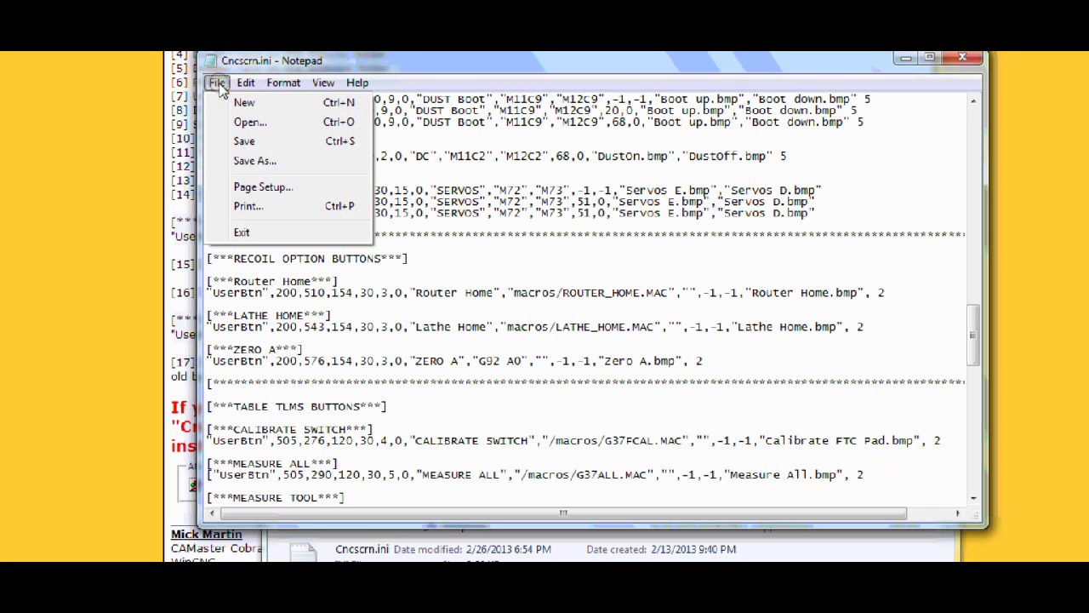
click(243, 143)
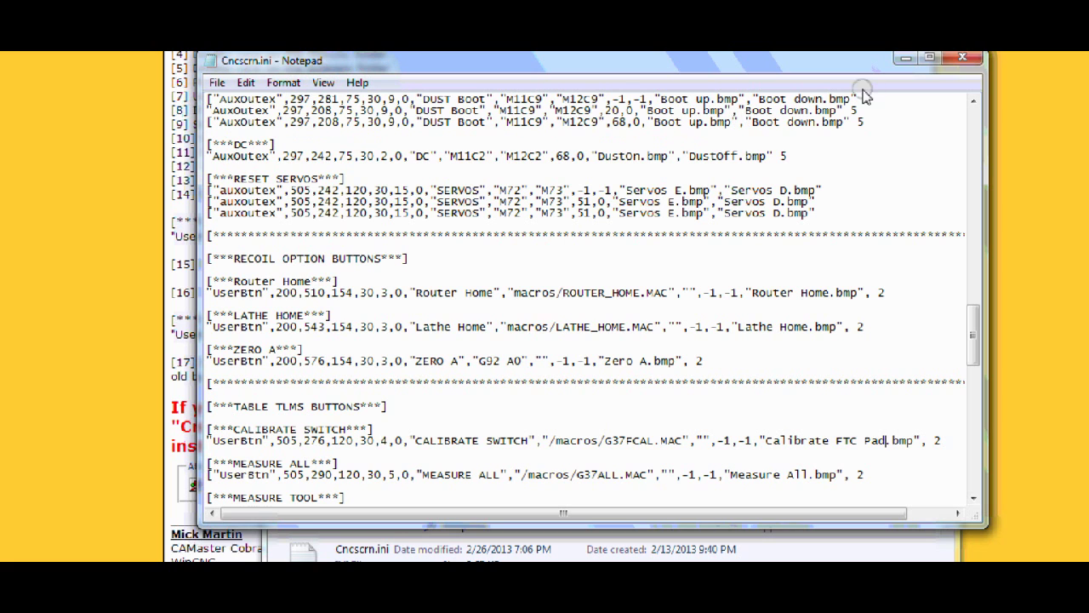
click(965, 60)
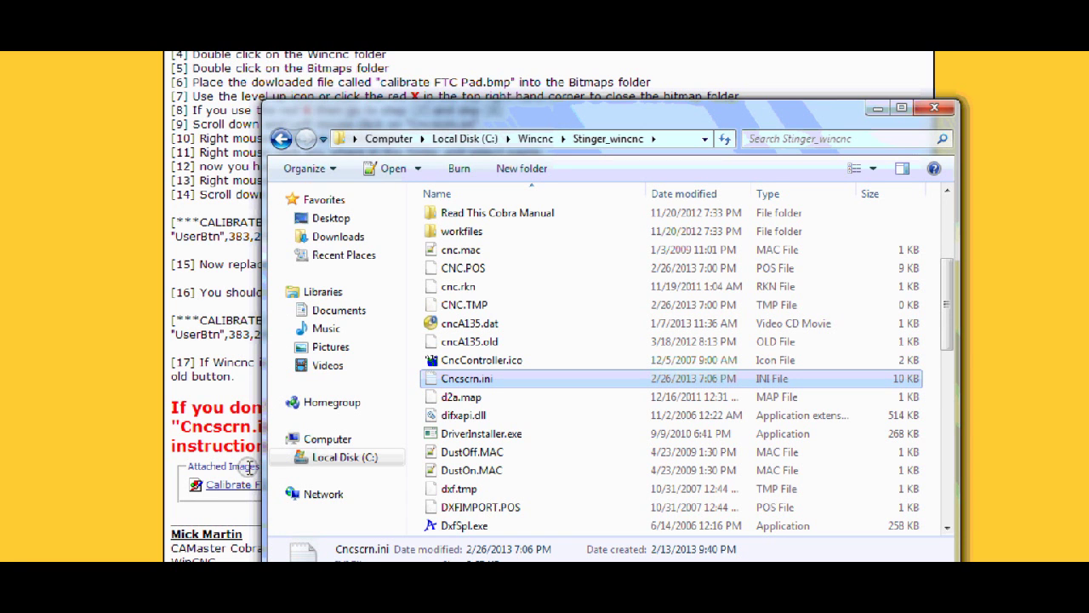
- Launch Stinger WinCNC from the desktop and accept Demo Mode to see the Calibrate FTC Pad button
key(super+d)
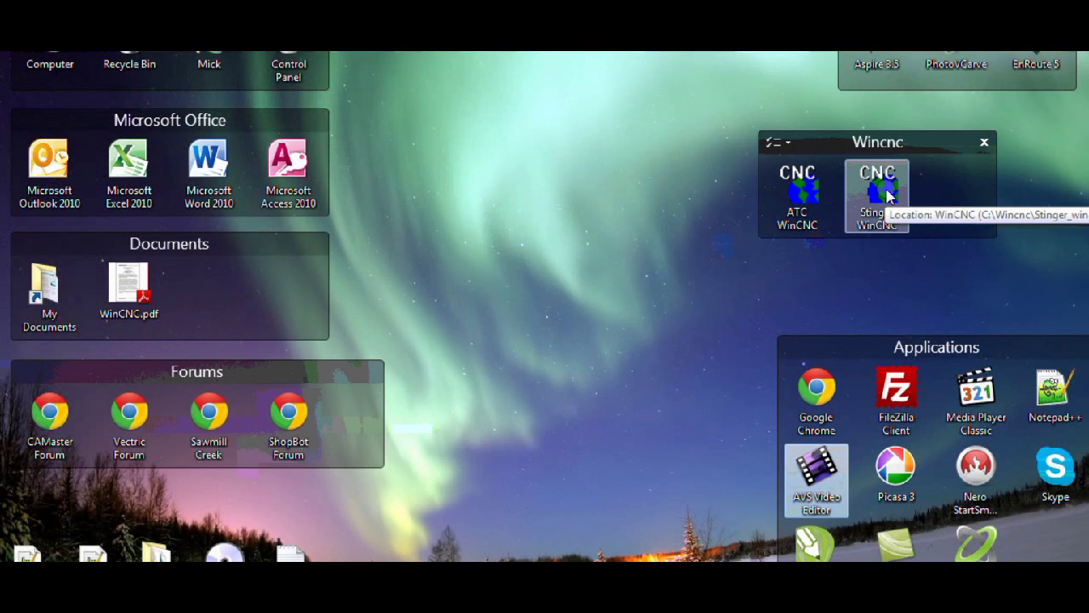
double_click(888, 195)
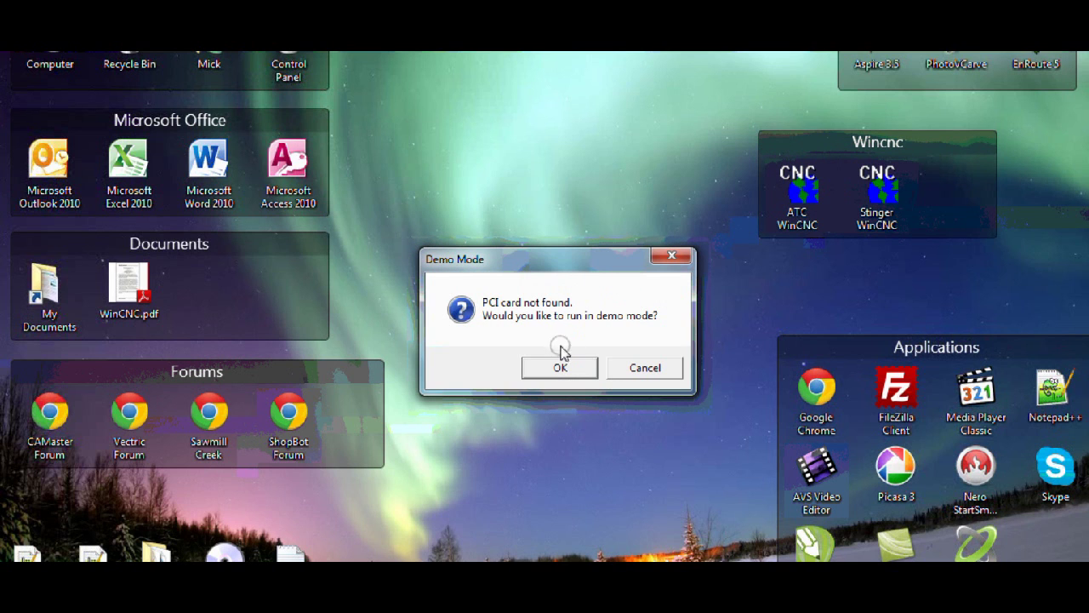
click(560, 368)
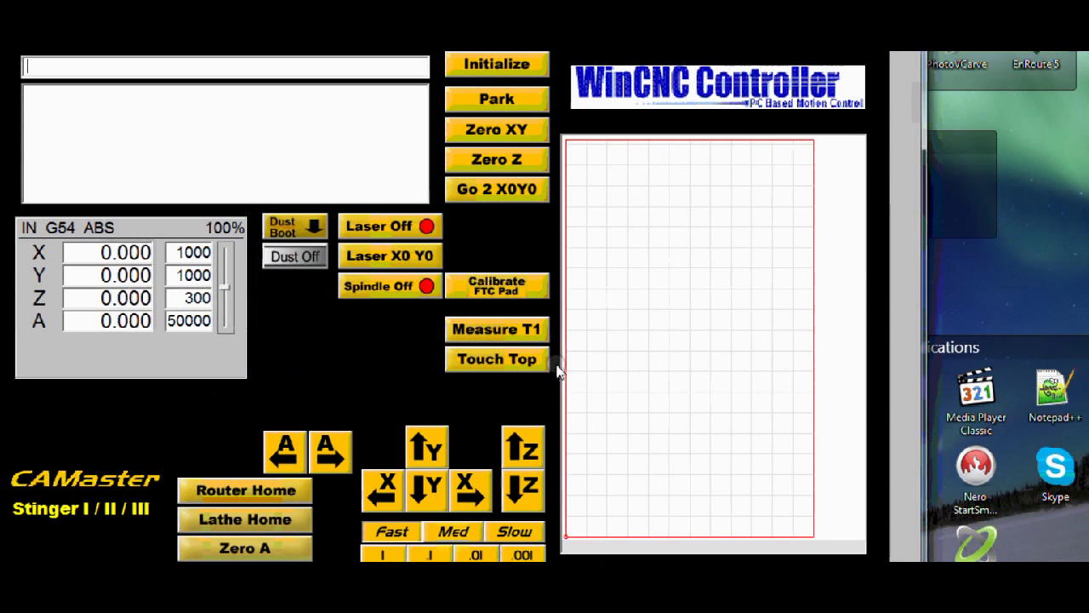